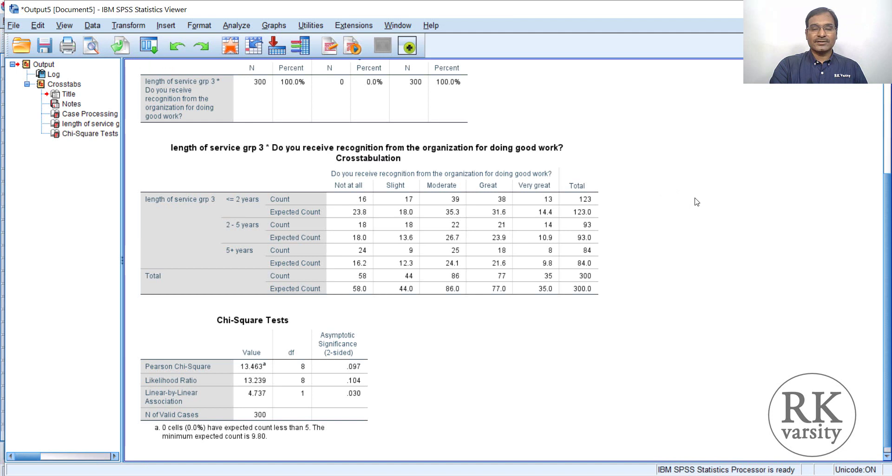
click(274, 149)
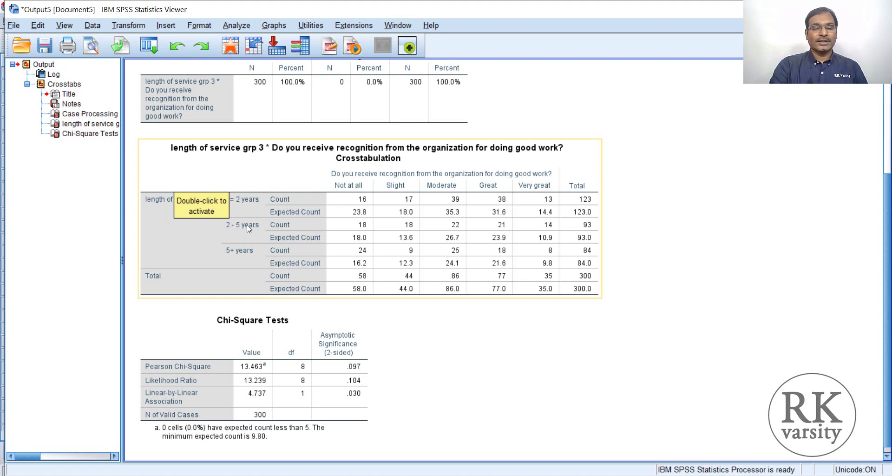
click(686, 189)
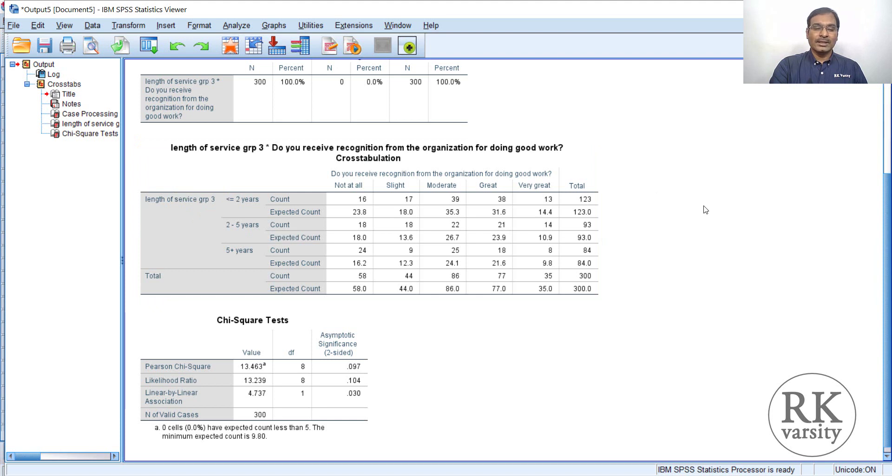
click(261, 154)
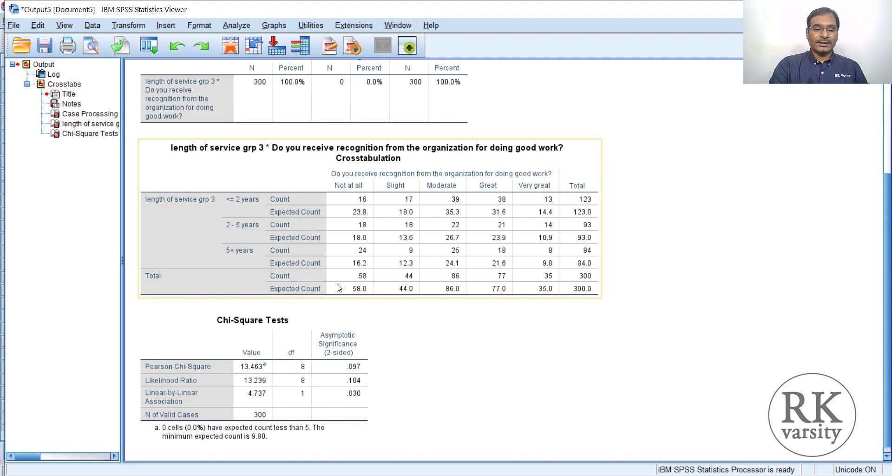
click(676, 327)
scroll(687, 327, down, 1)
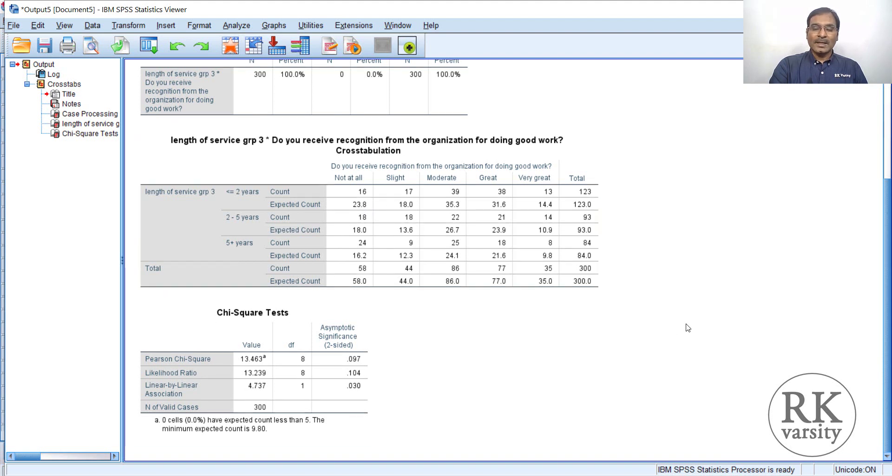
click(597, 288)
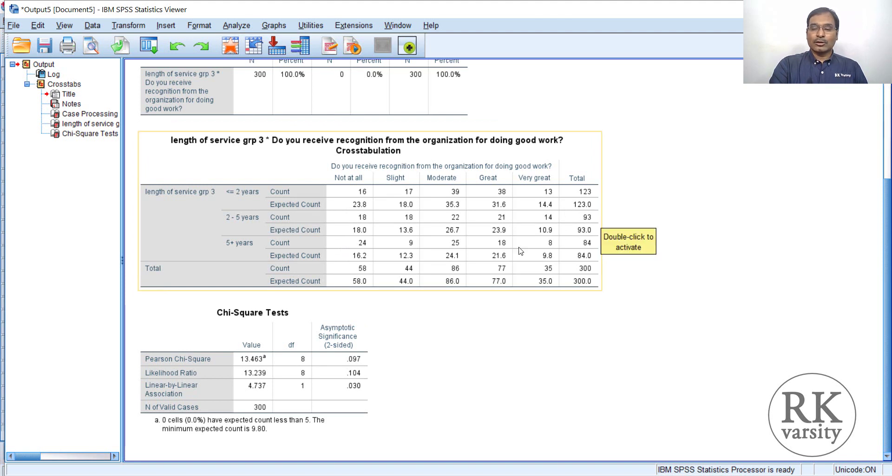
click(487, 361)
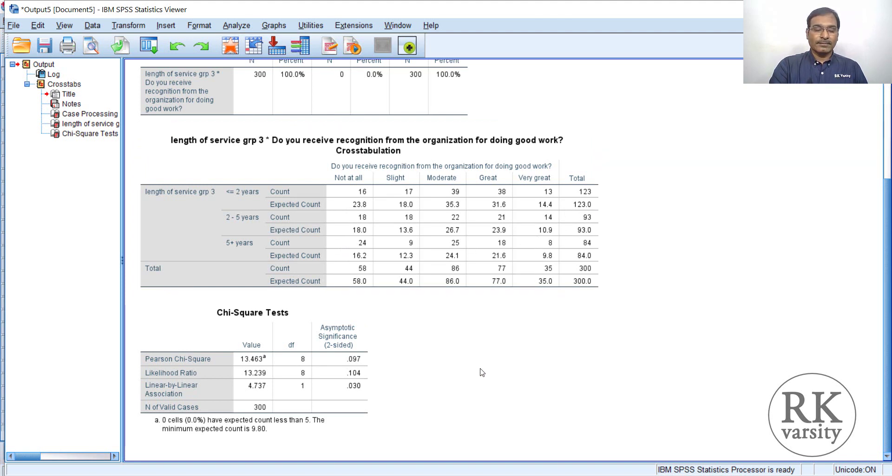
click(340, 332)
click(467, 366)
click(267, 372)
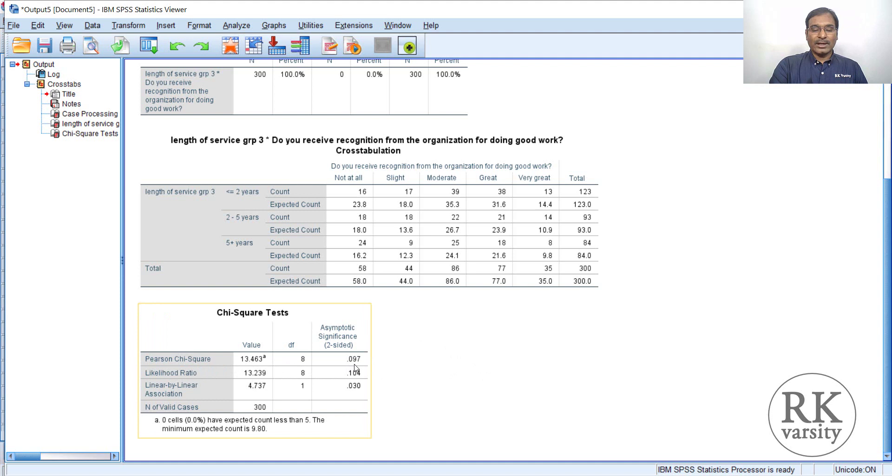
click(388, 367)
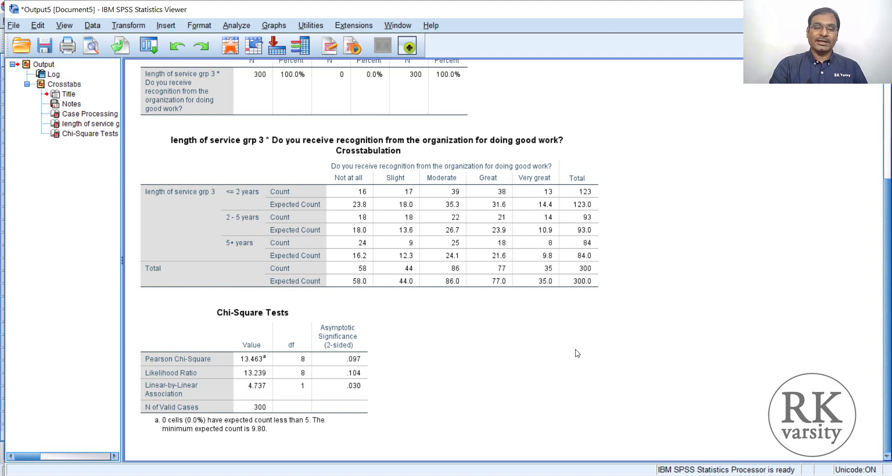
click(446, 253)
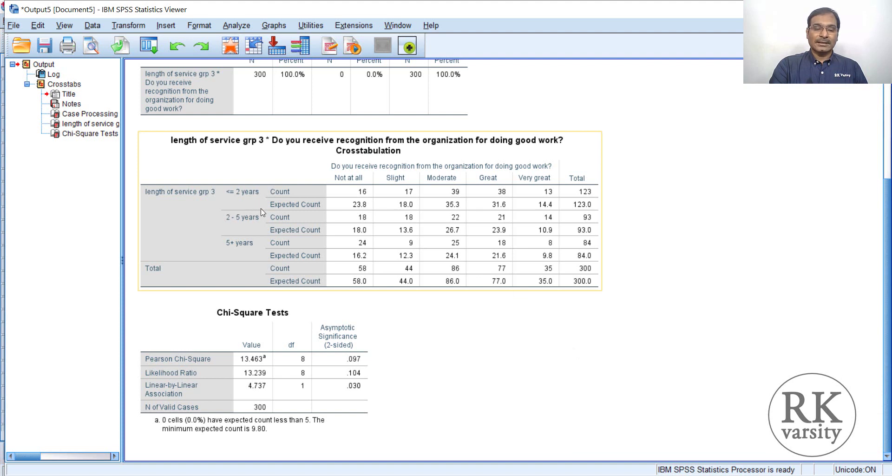
click(645, 281)
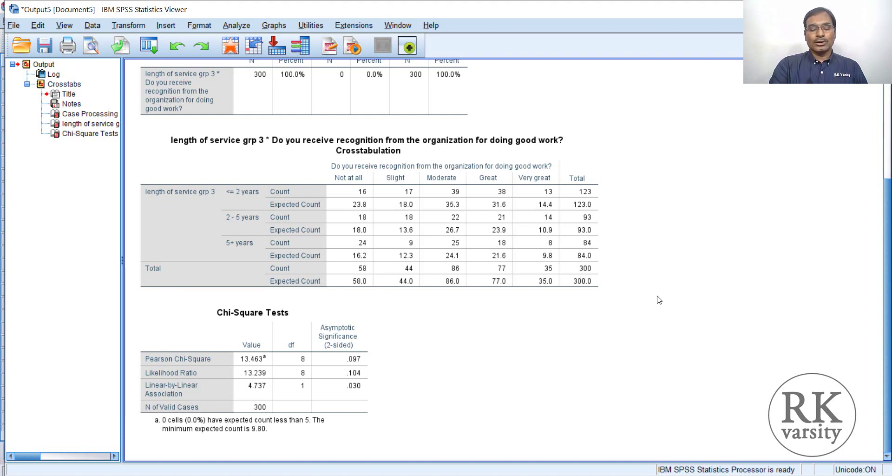
click(440, 154)
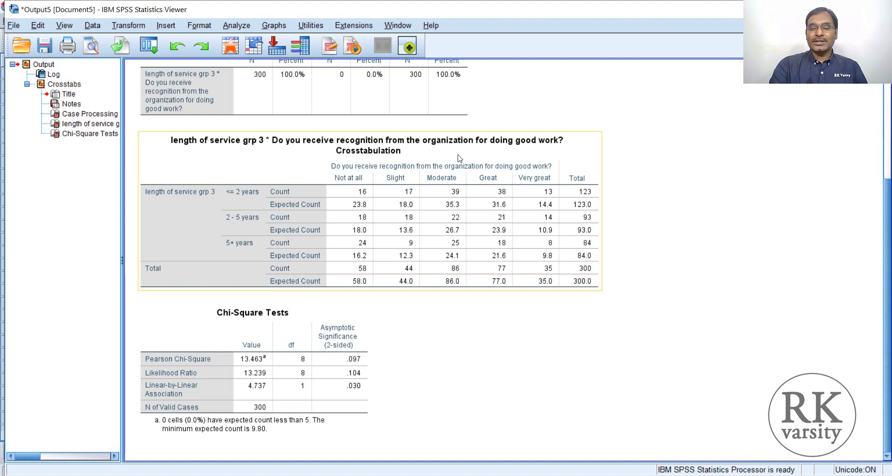
click(640, 198)
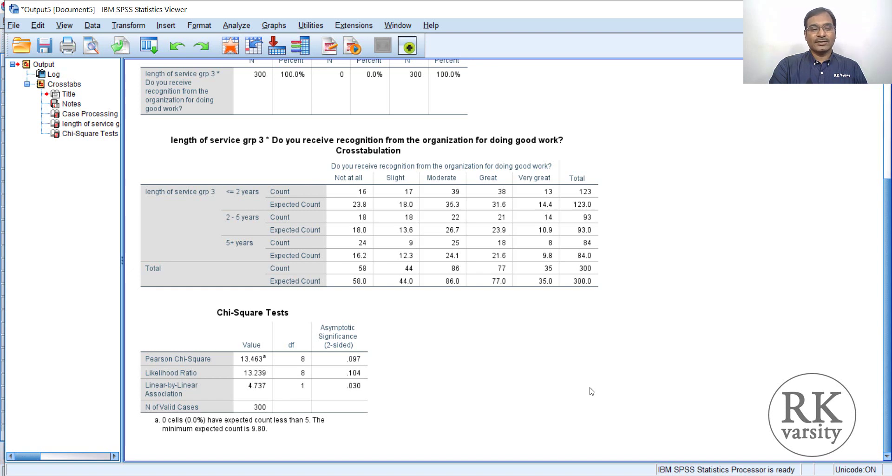
Read the automobile company survey notes on the Valued question, age groups and Gallup, then return to the Chi Square Test data window.
key(alt+Tab)
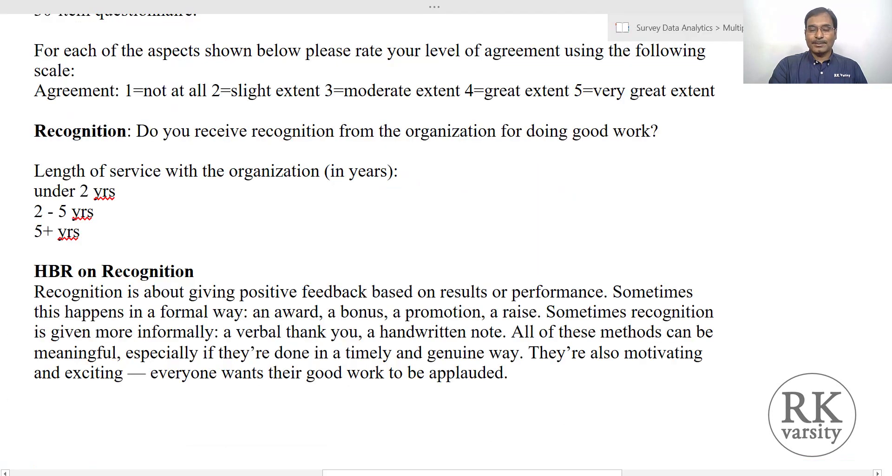
scroll(806, 307, right, 5)
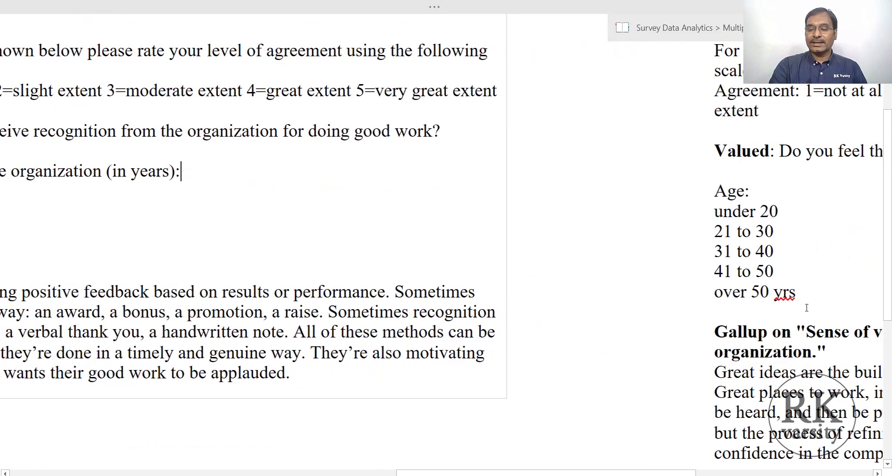
scroll(806, 307, up, 2)
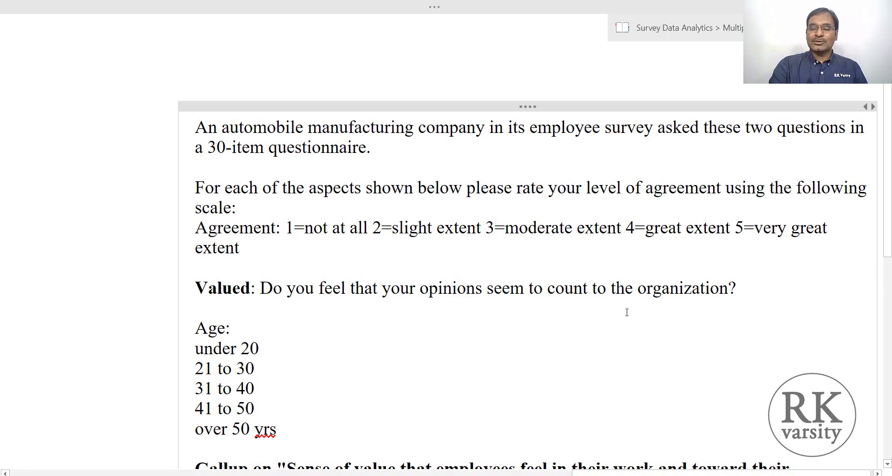
scroll(522, 336, down, 1)
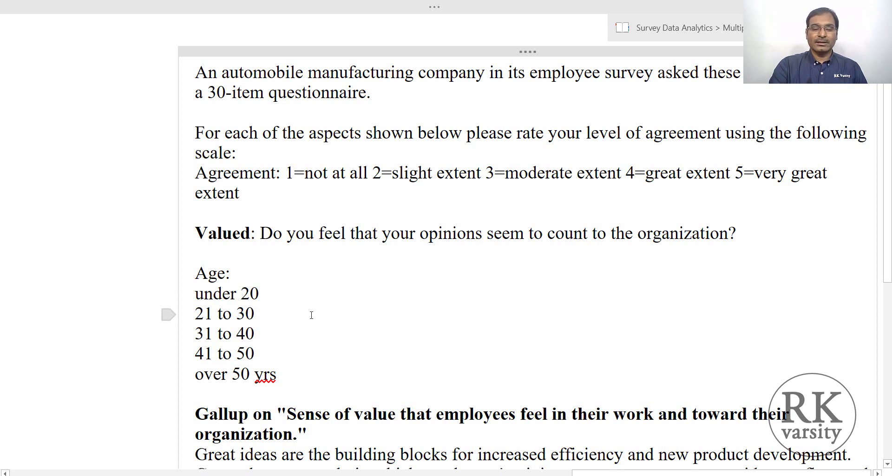
scroll(311, 315, down, 5)
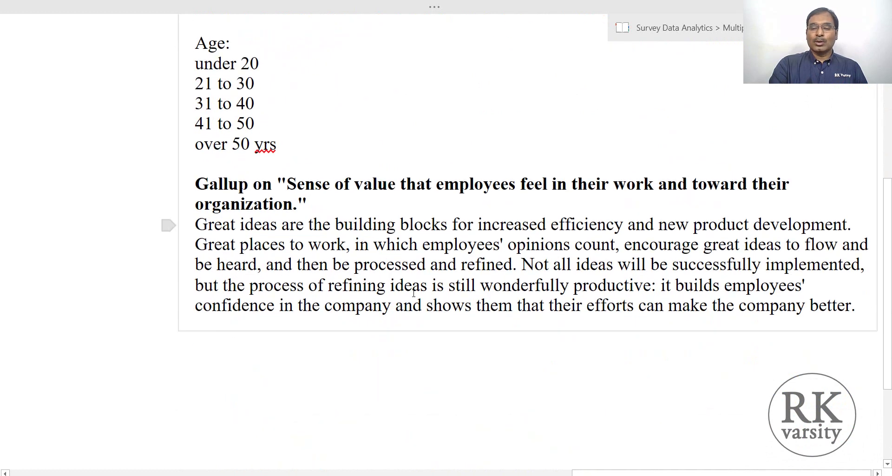
scroll(413, 293, up, 1)
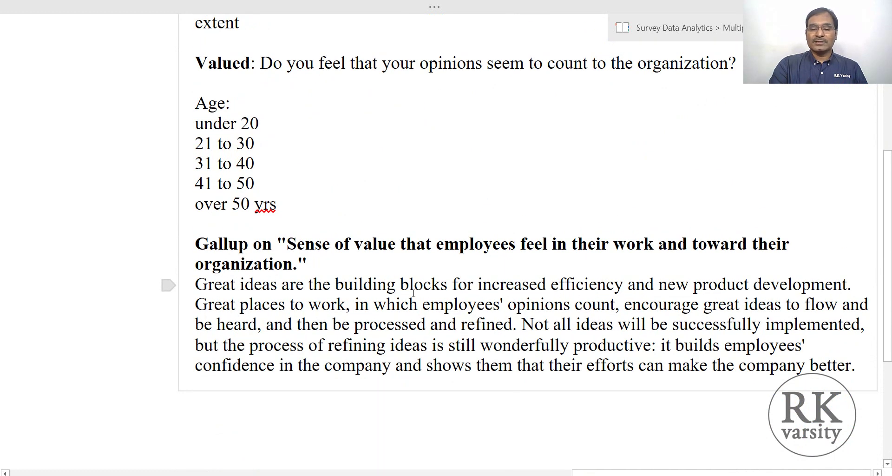
scroll(414, 292, up, 2)
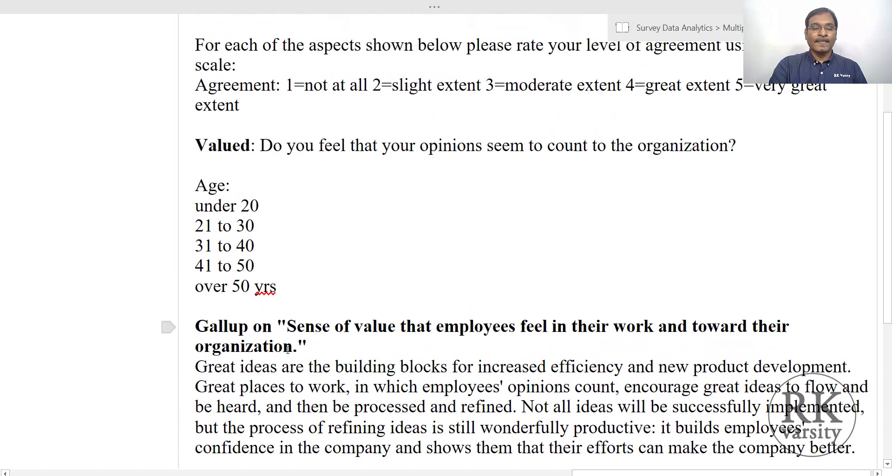
scroll(302, 371, up, 3)
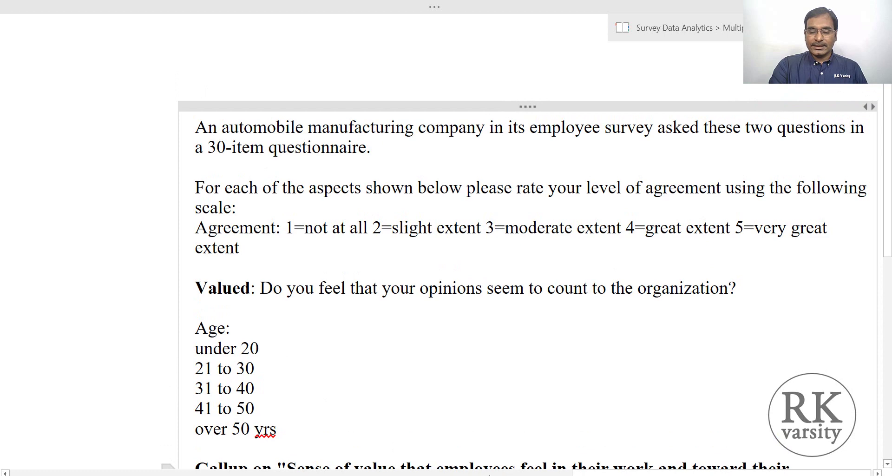
mouse_move(488, 473)
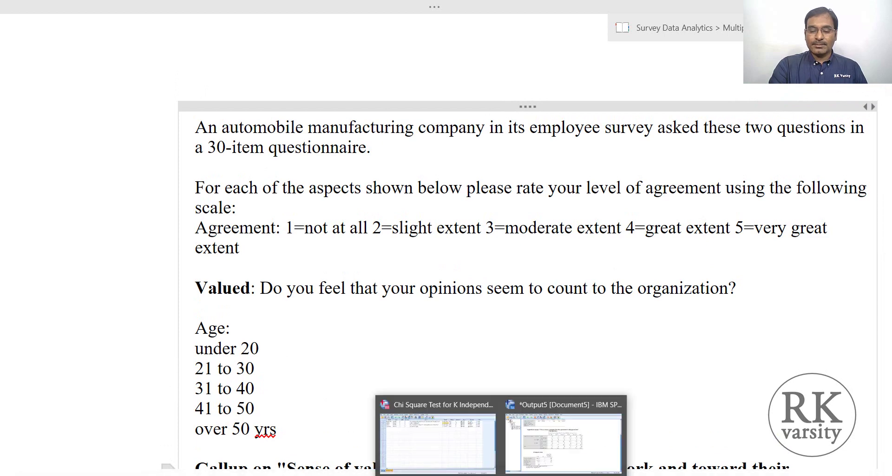
click(472, 455)
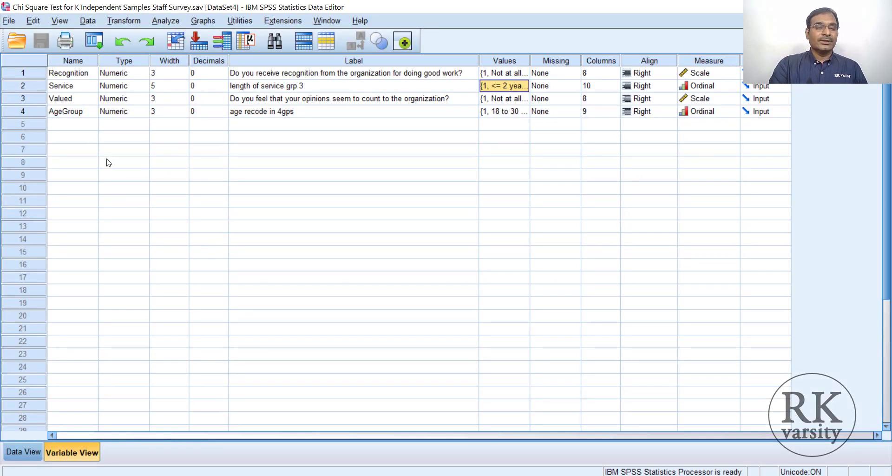
Confirm the AgeGroup value labels and check that Valued runs from 1 'Not at all' to 5 'Very great'.
click(522, 114)
click(523, 112)
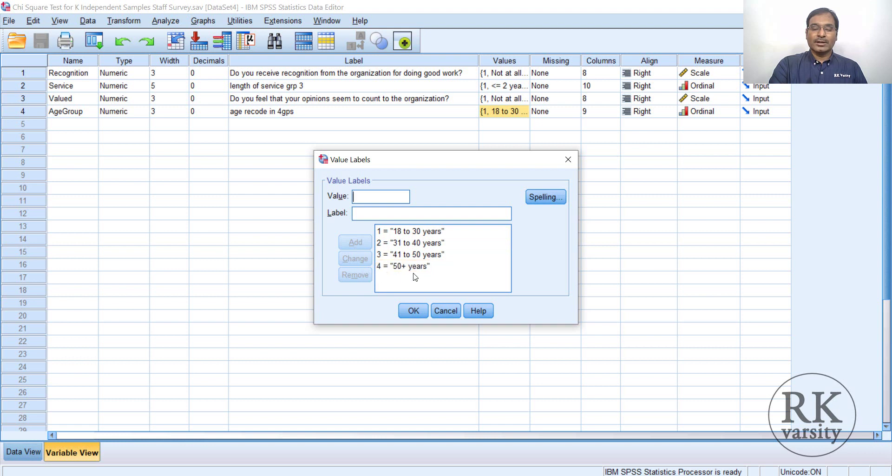
click(411, 309)
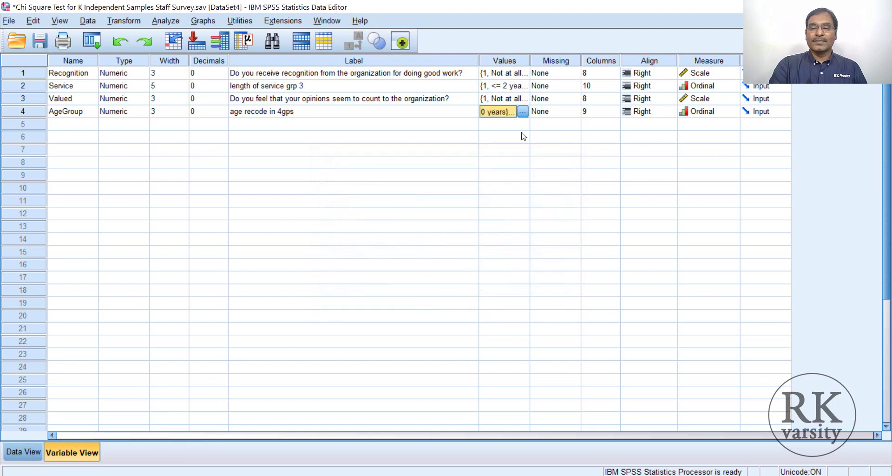
double_click(524, 98)
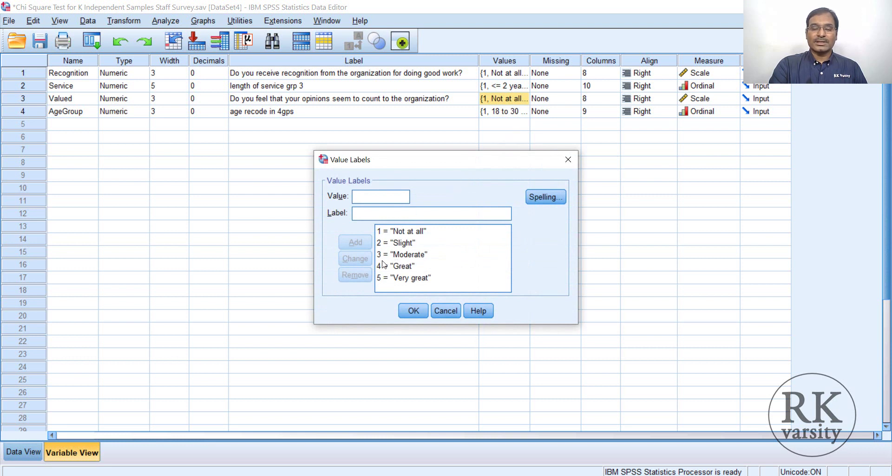
click(413, 310)
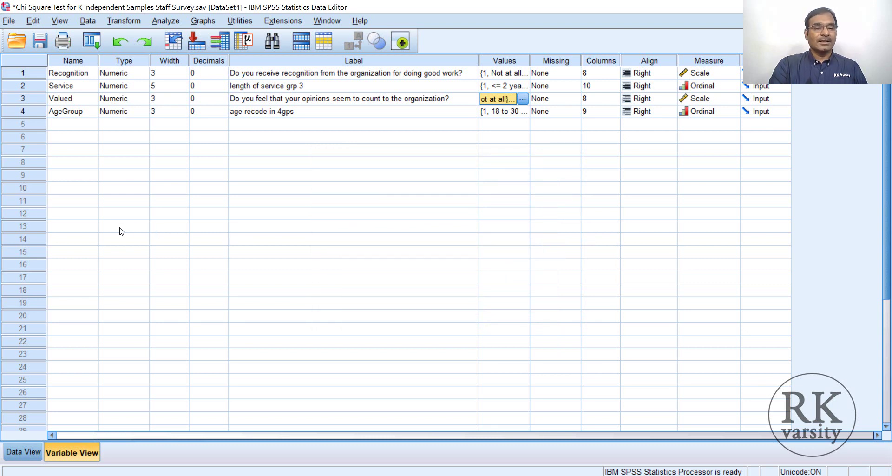
Reset Crosstabs with age recode in 4gps as the row variable and the feeling-valued question as the column variable.
click(166, 21)
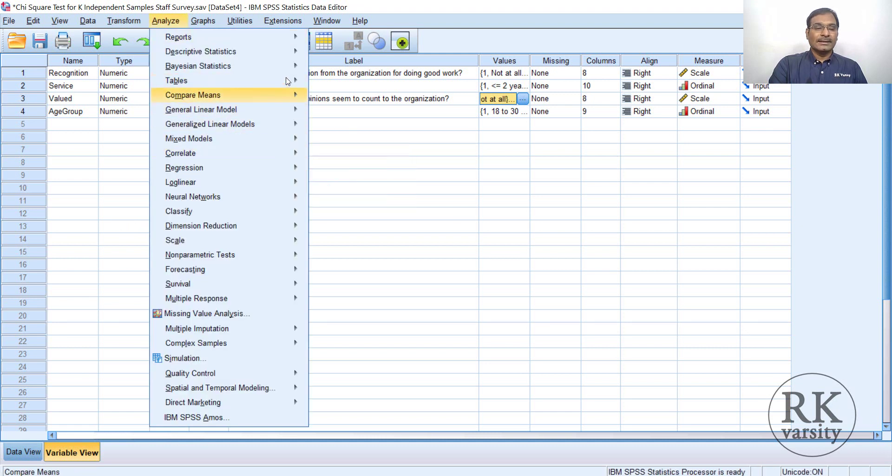
mouse_move(293, 51)
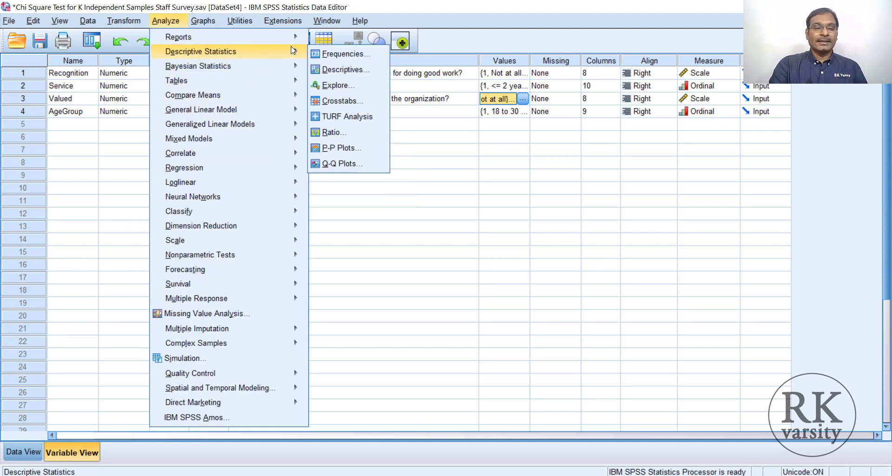
click(381, 103)
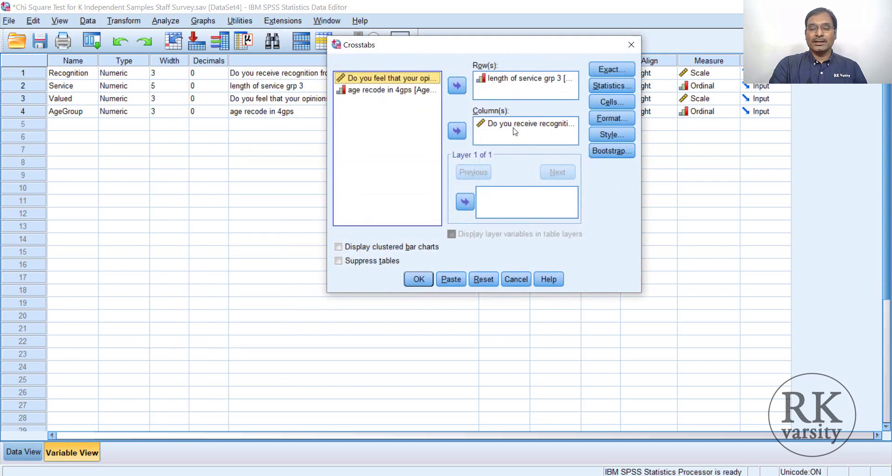
click(483, 279)
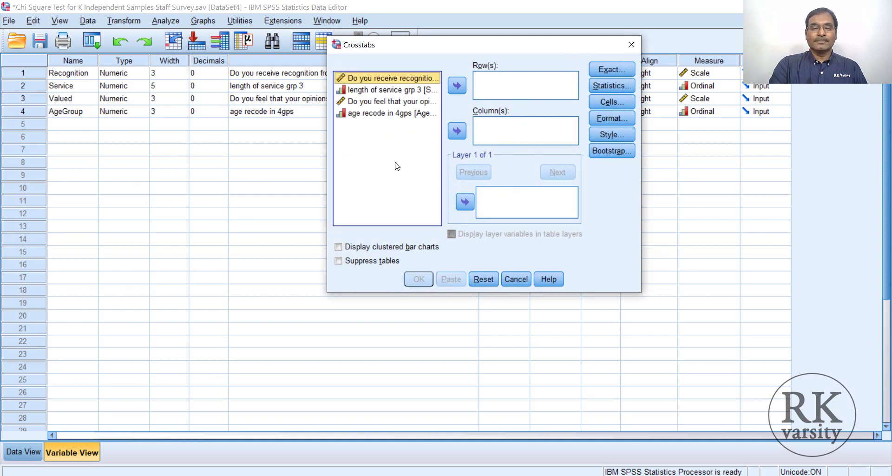
click(390, 114)
click(457, 86)
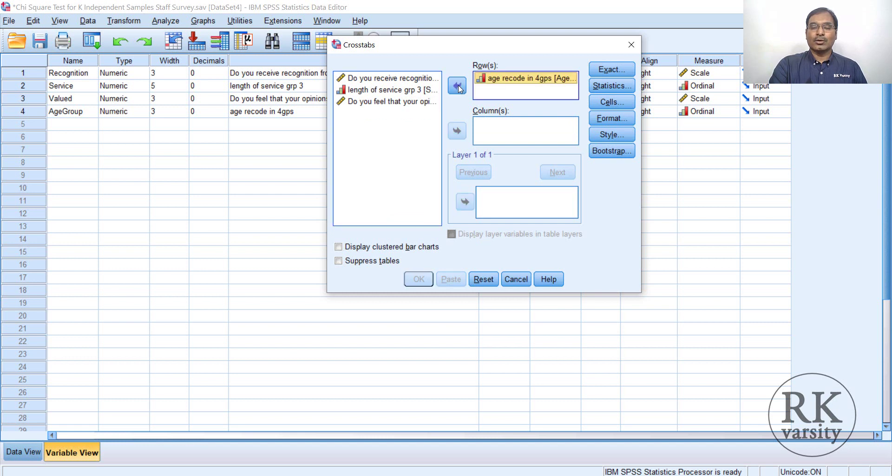
click(379, 103)
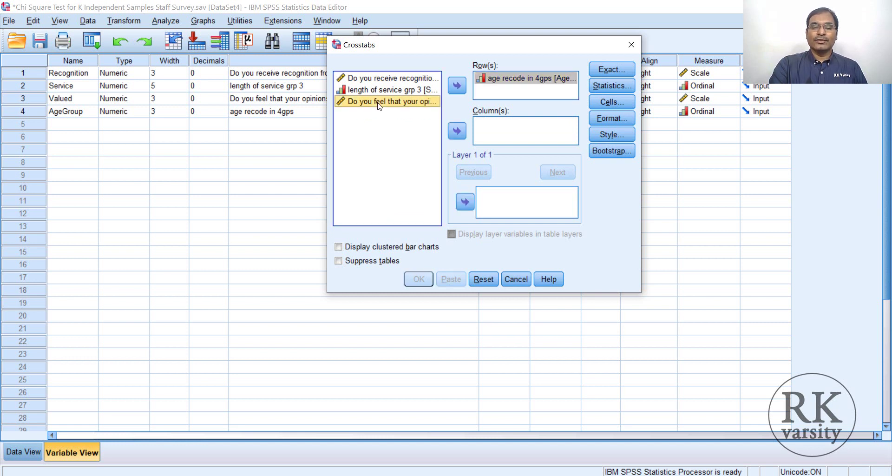
click(459, 131)
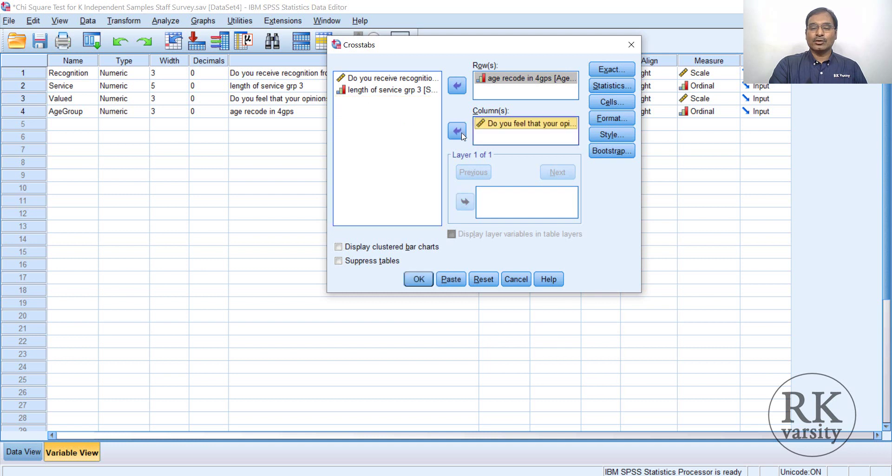
Request a chi-square test and expected cell counts, then run the crosstab.
click(599, 90)
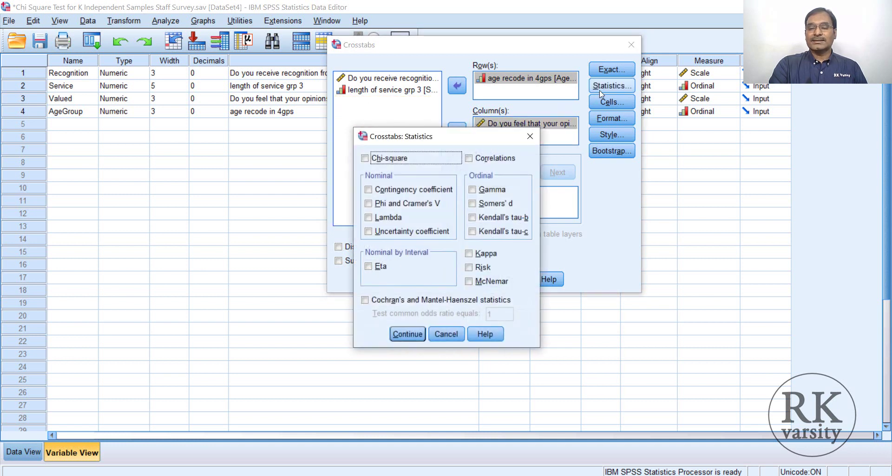
click(365, 158)
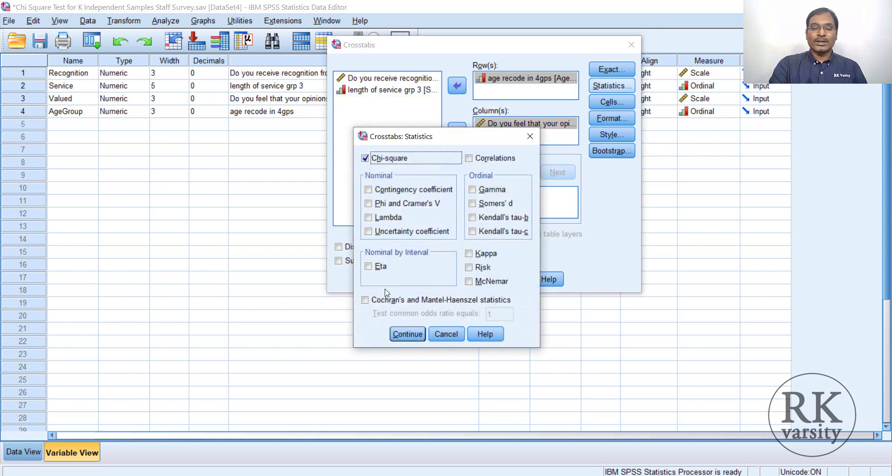
click(409, 331)
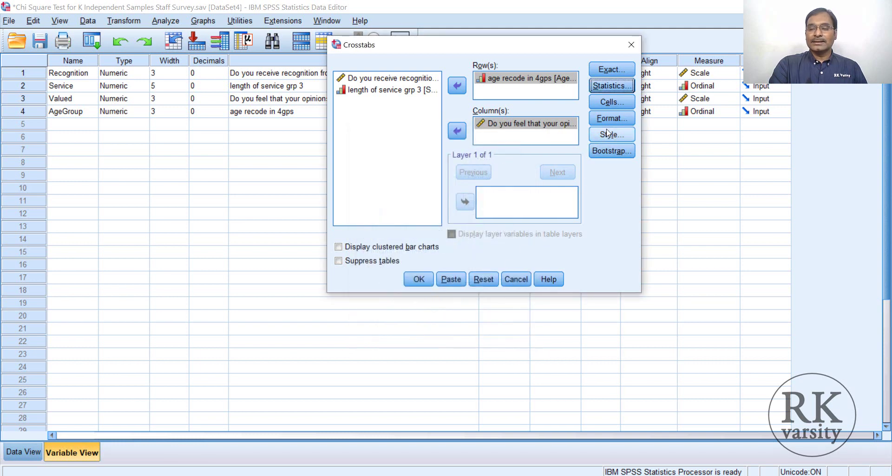
click(608, 101)
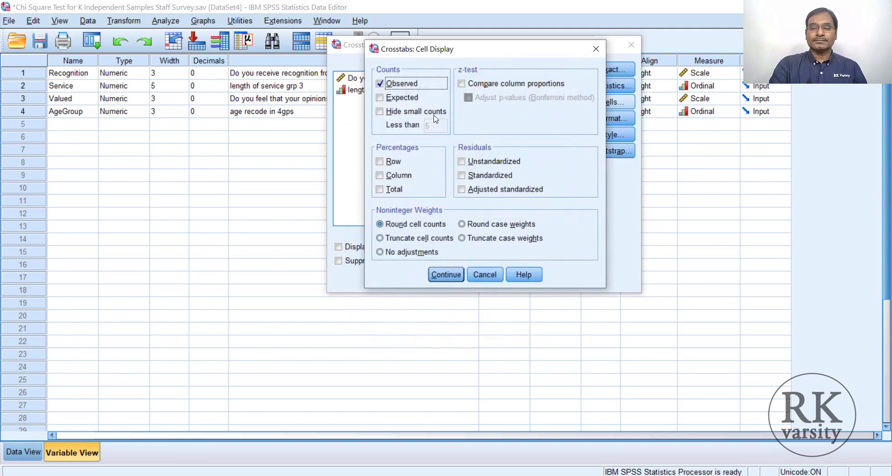
click(382, 98)
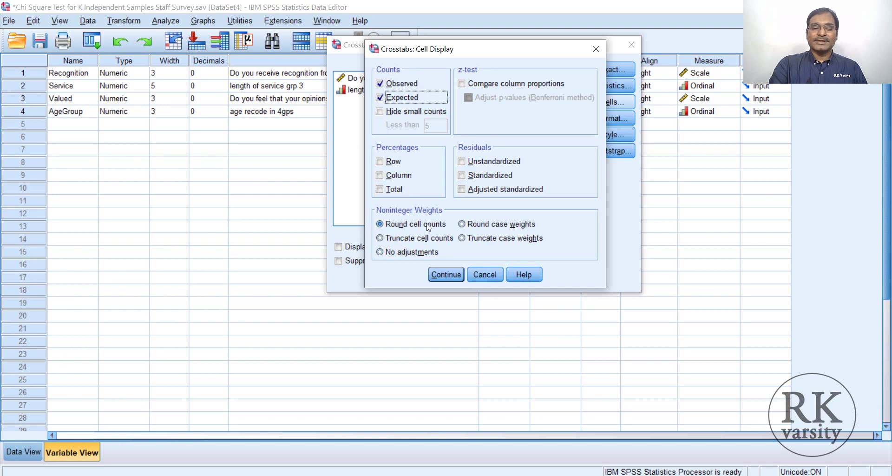
click(444, 274)
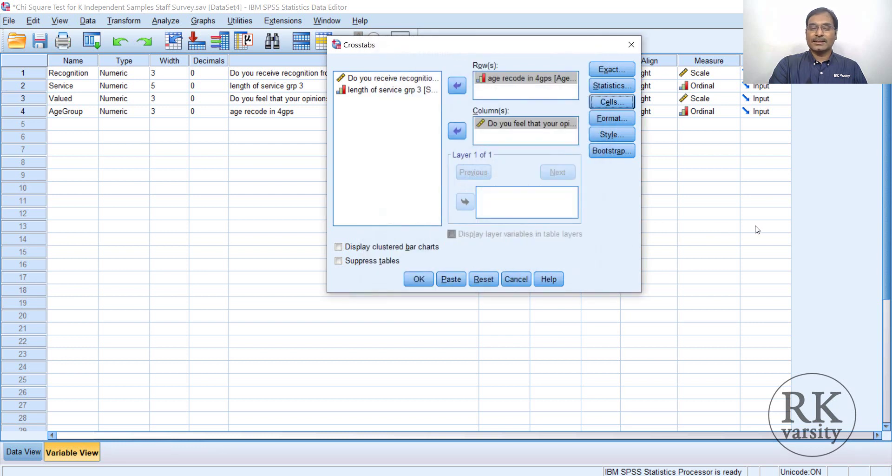
click(418, 279)
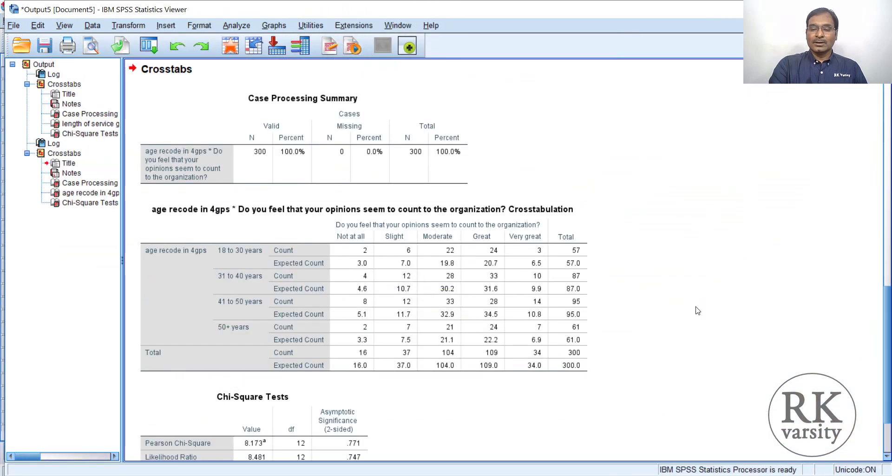
Inspect the age-by-Valued crosstab and Chi-Square Tests (Pearson 8.173, p .771), then scroll up to the service-by-recognition output.
scroll(697, 310, down, 5)
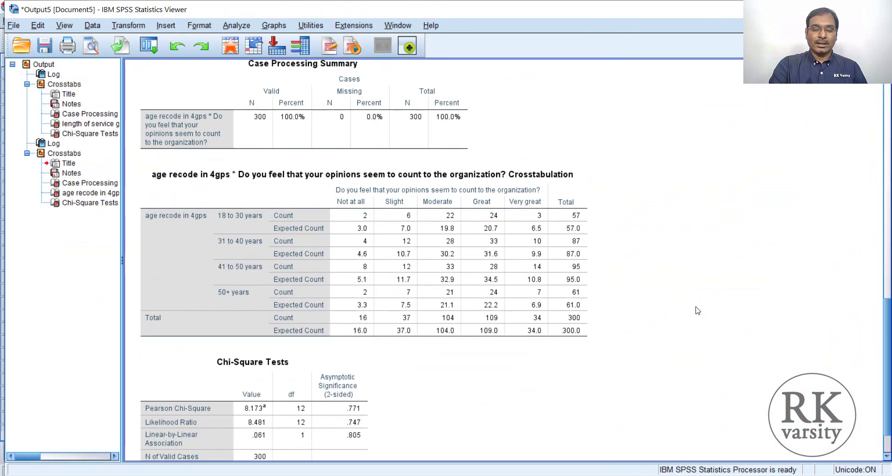
click(341, 308)
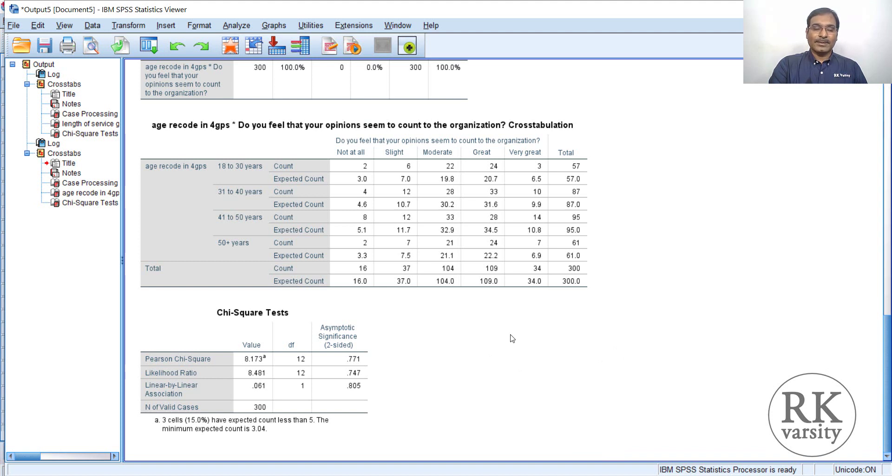
click(370, 251)
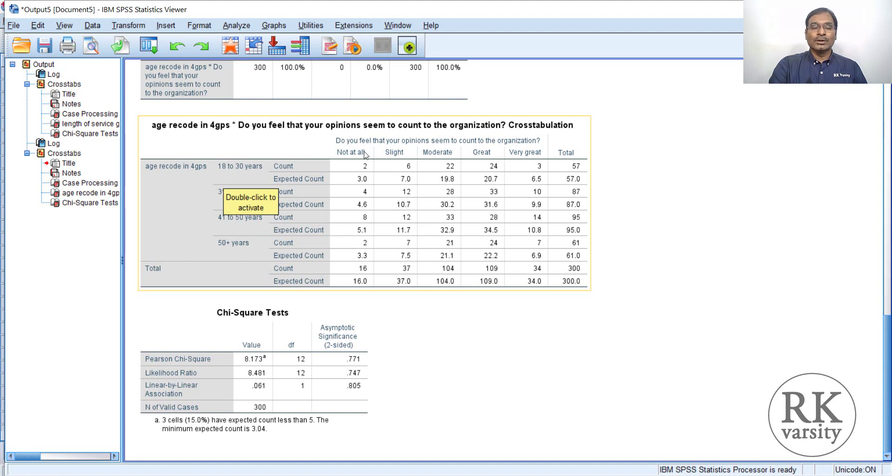
click(604, 201)
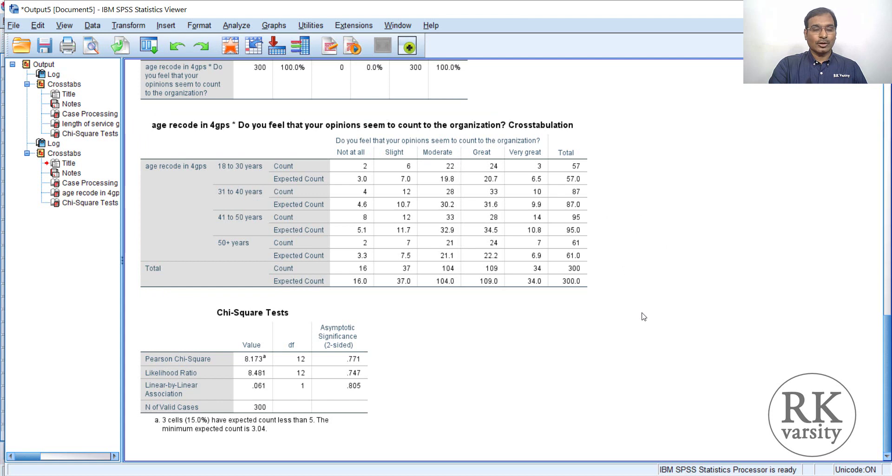
scroll(643, 316, up, 15)
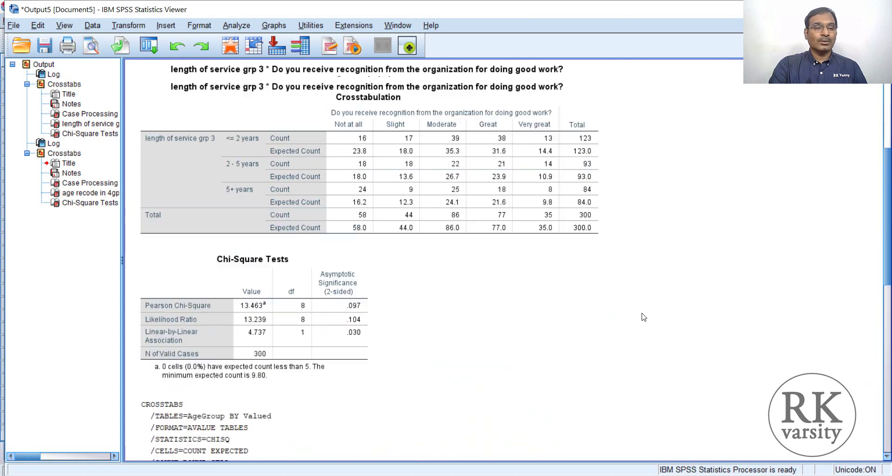
scroll(643, 316, up, 3)
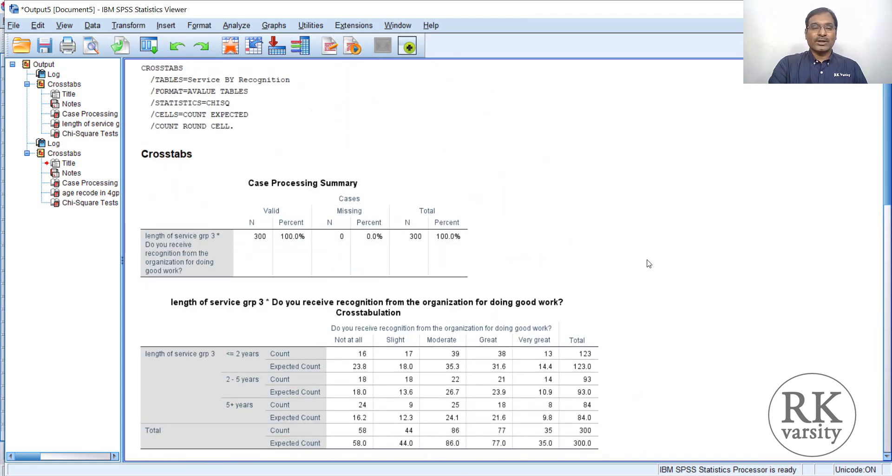